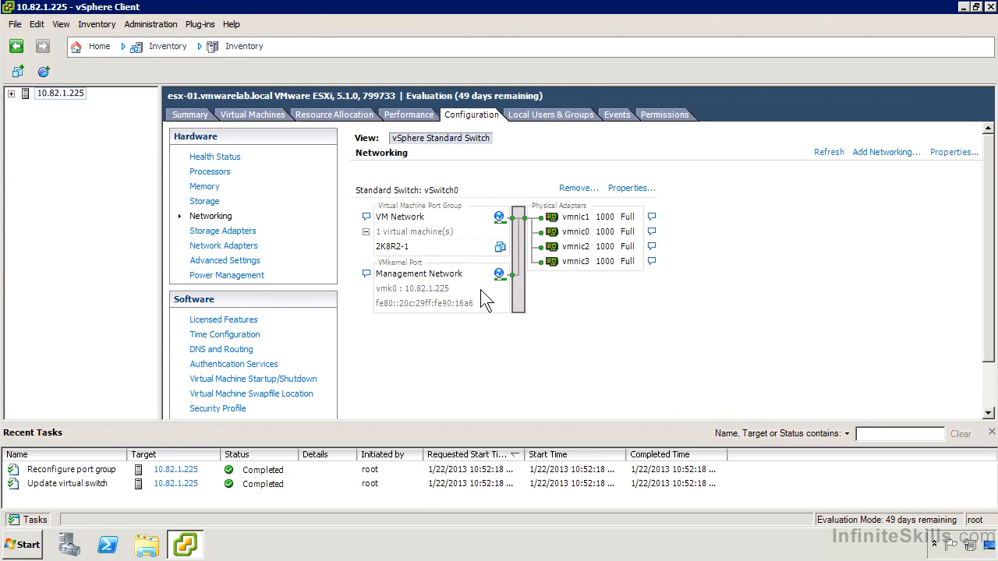
# - Remove the network adapters vmnic2 and vmnic3 from the standard switch vSwitch0
pyautogui.click(626, 189)
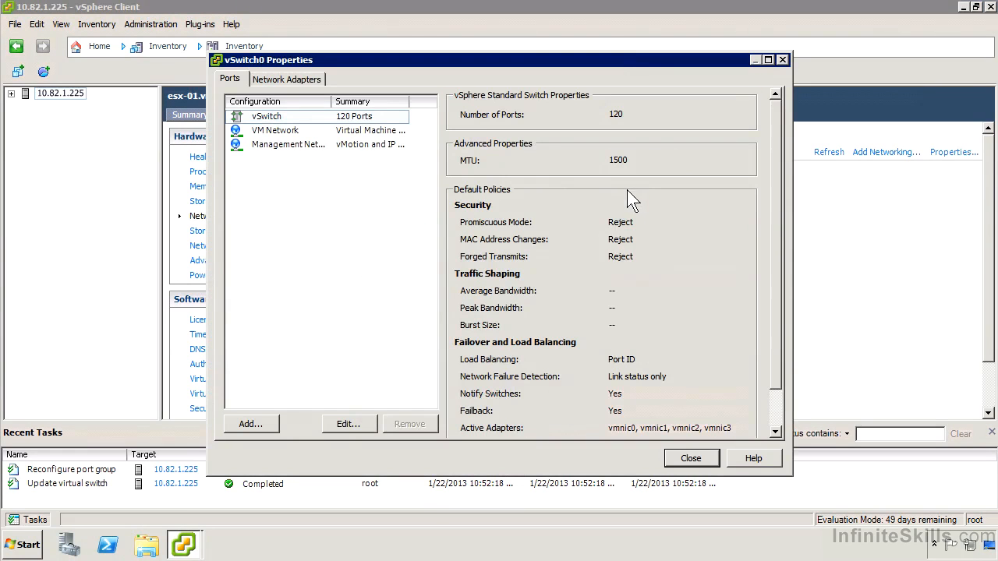
pyautogui.click(312, 82)
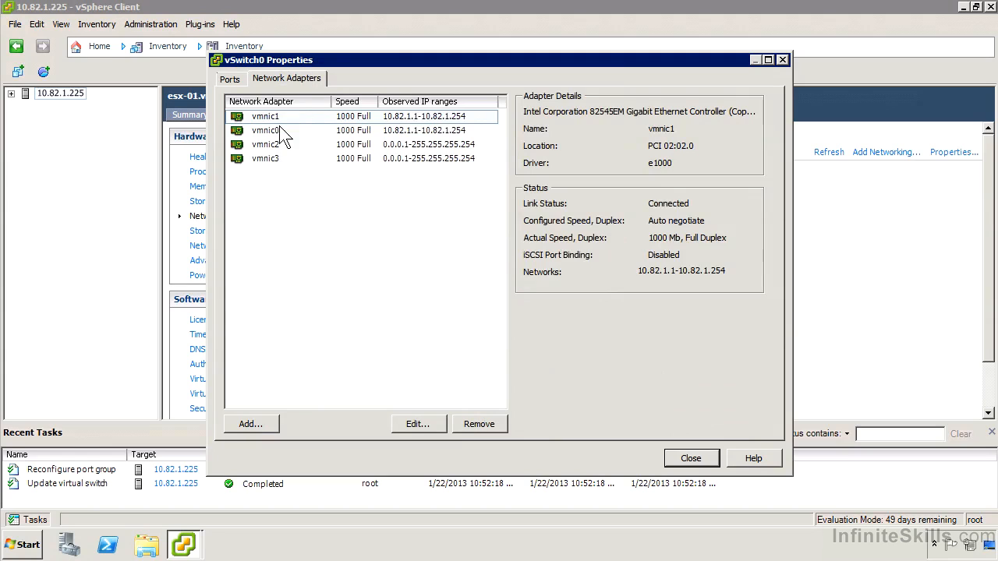
pyautogui.click(289, 144)
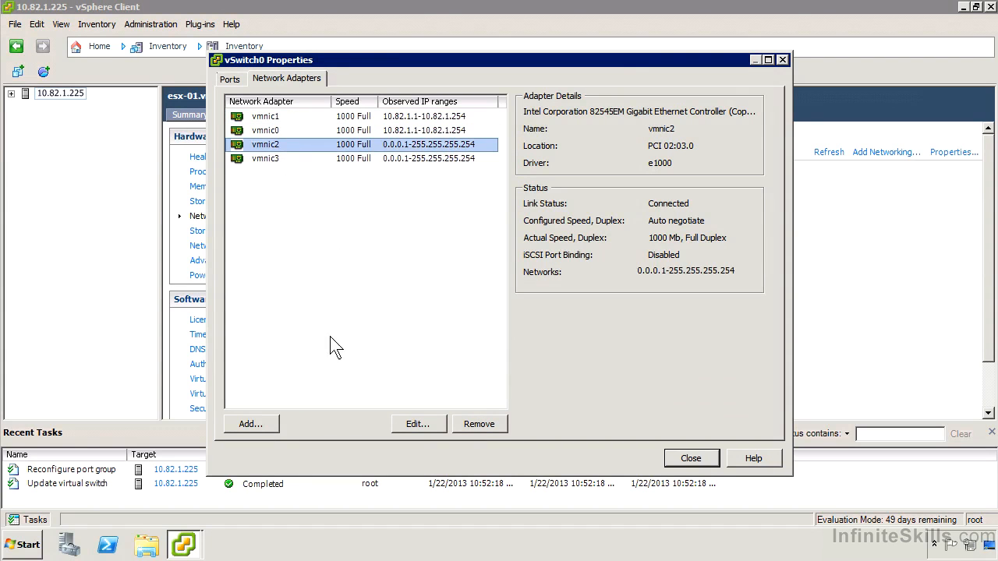
pyautogui.click(480, 424)
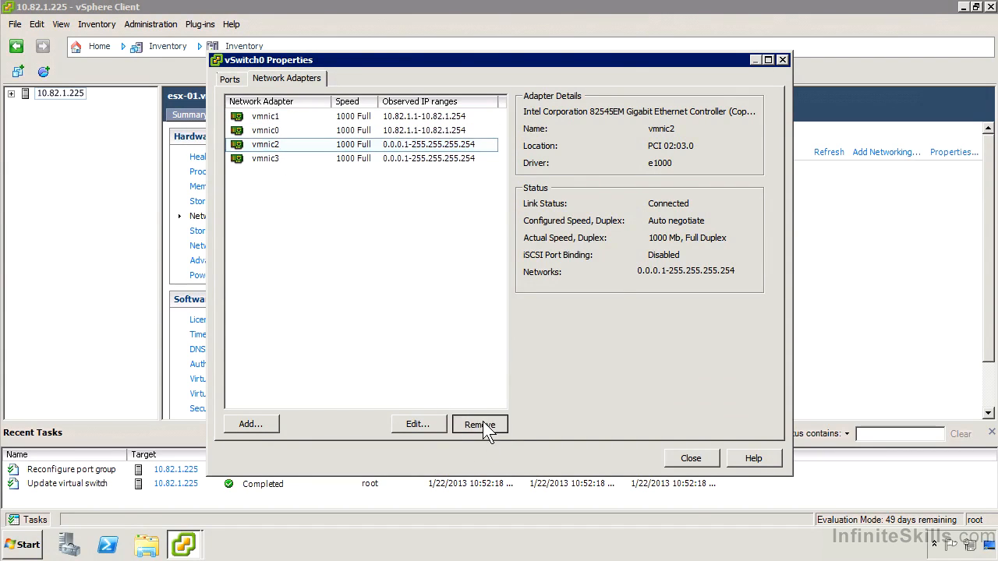
pyautogui.click(527, 327)
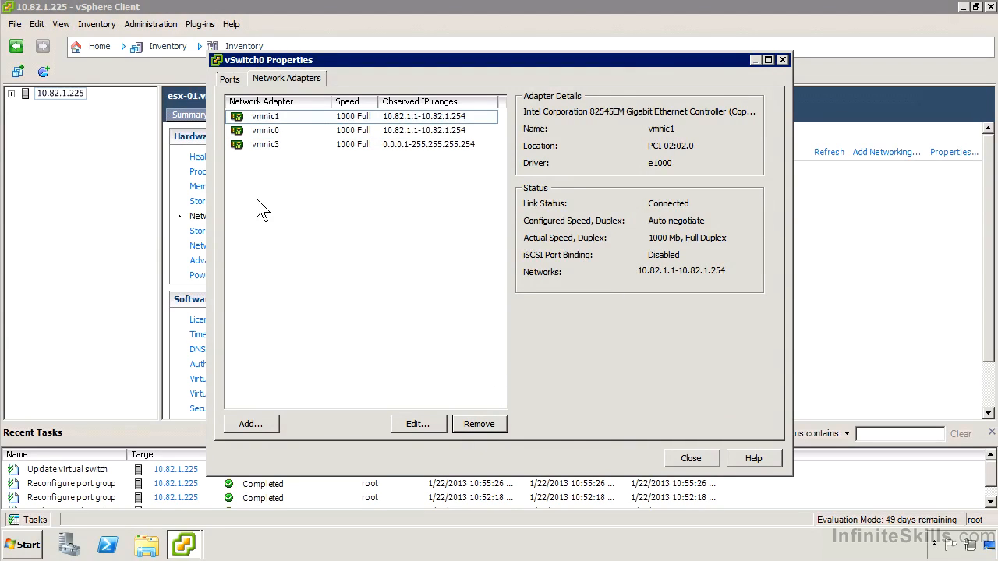
pyautogui.click(269, 145)
pyautogui.click(479, 421)
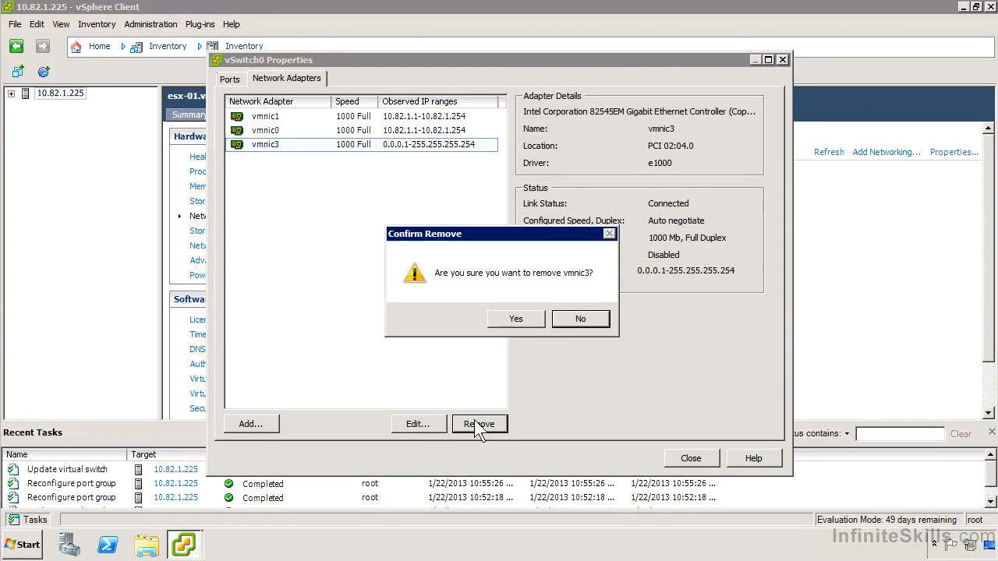
pyautogui.click(506, 319)
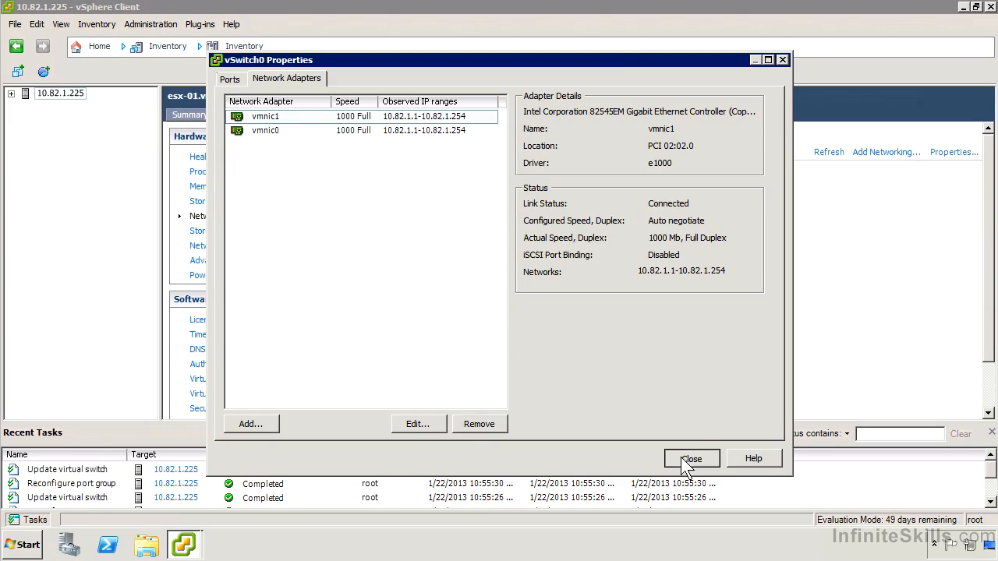
pyautogui.click(691, 458)
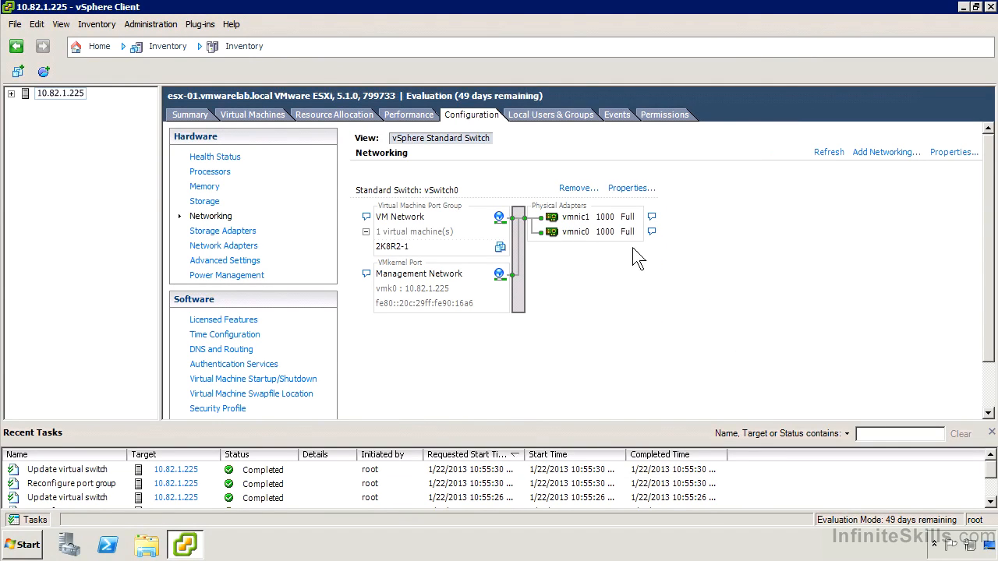
# - Compare the Add Network Wizard pages when started from the host's networking view and from vSwitch0's properties, leaving both without changes
pyautogui.click(878, 154)
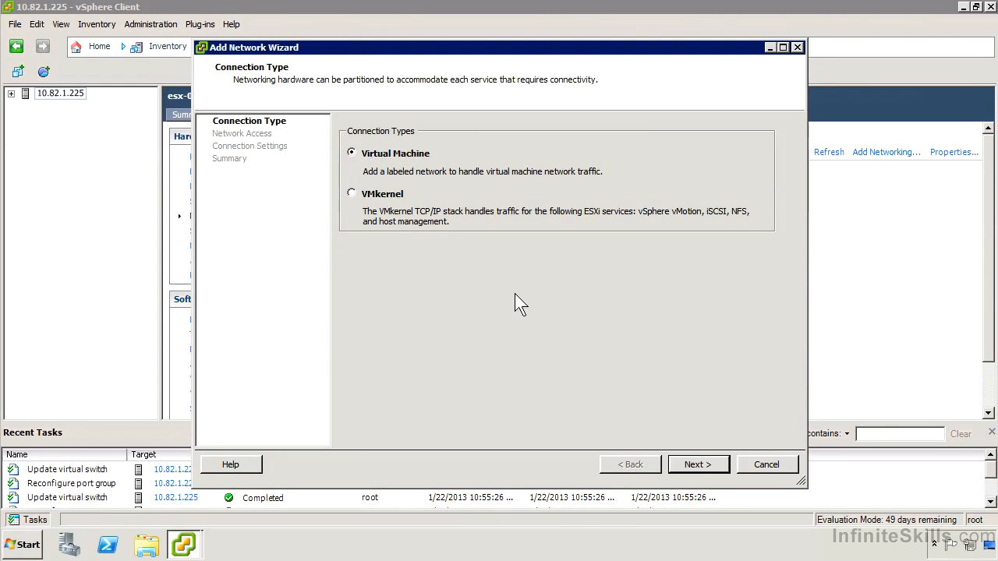
pyautogui.click(694, 463)
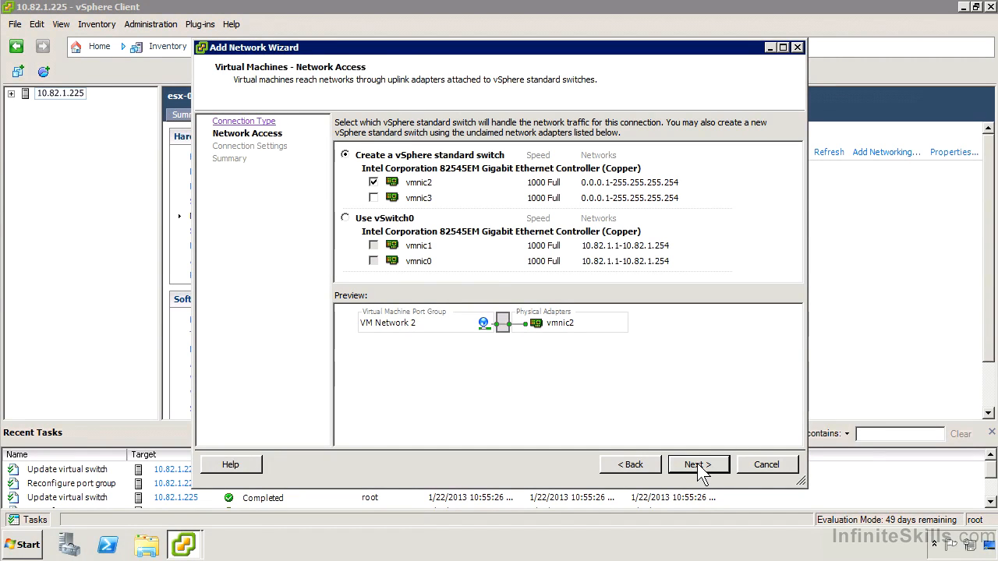
pyautogui.click(757, 466)
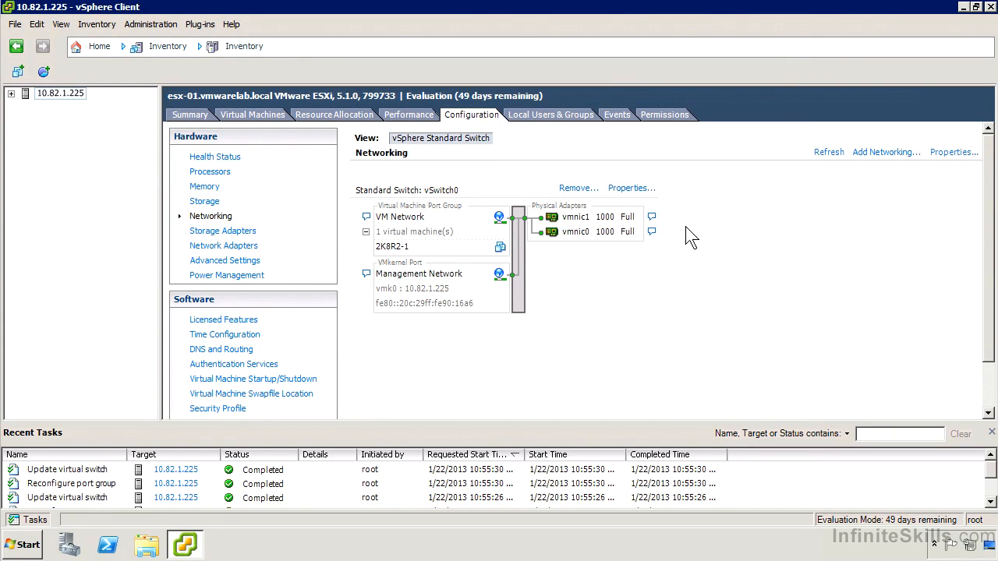
pyautogui.click(623, 188)
pyautogui.click(257, 425)
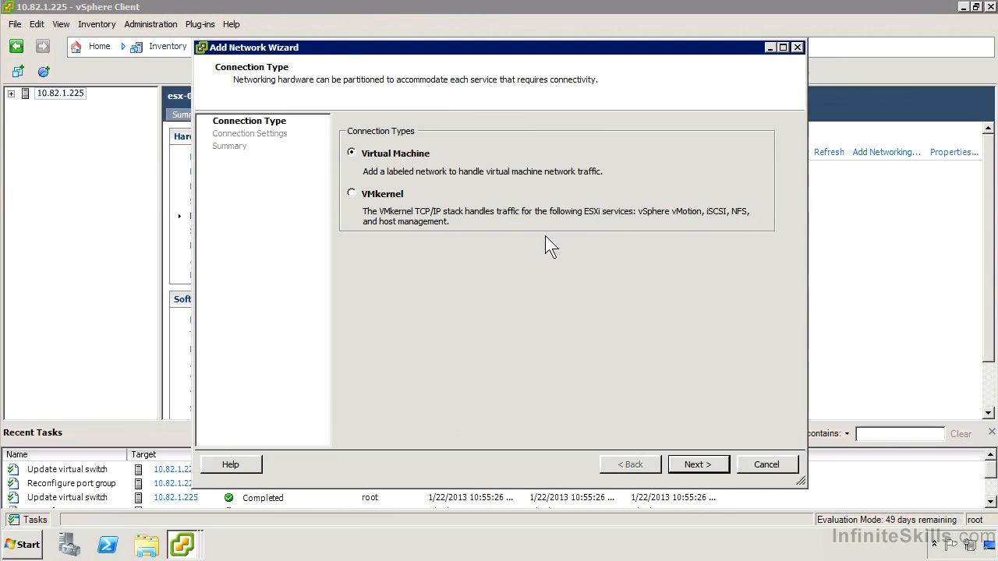
pyautogui.click(695, 463)
pyautogui.click(613, 465)
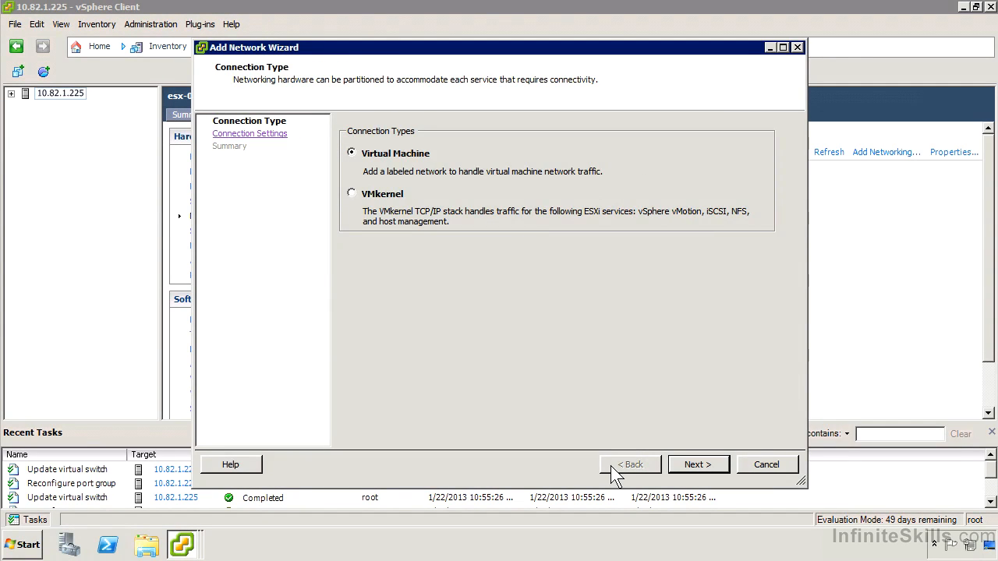
pyautogui.click(766, 464)
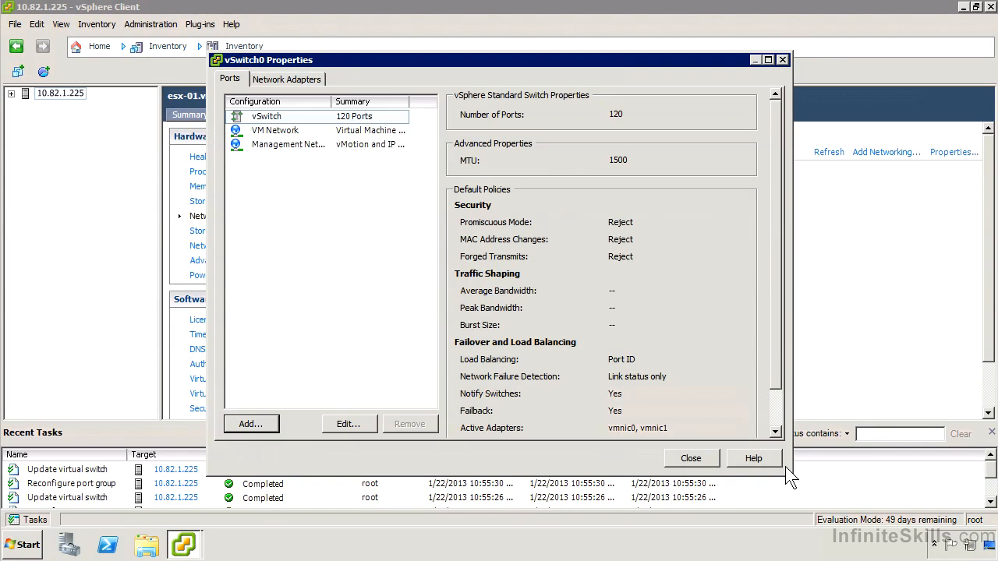
pyautogui.click(689, 458)
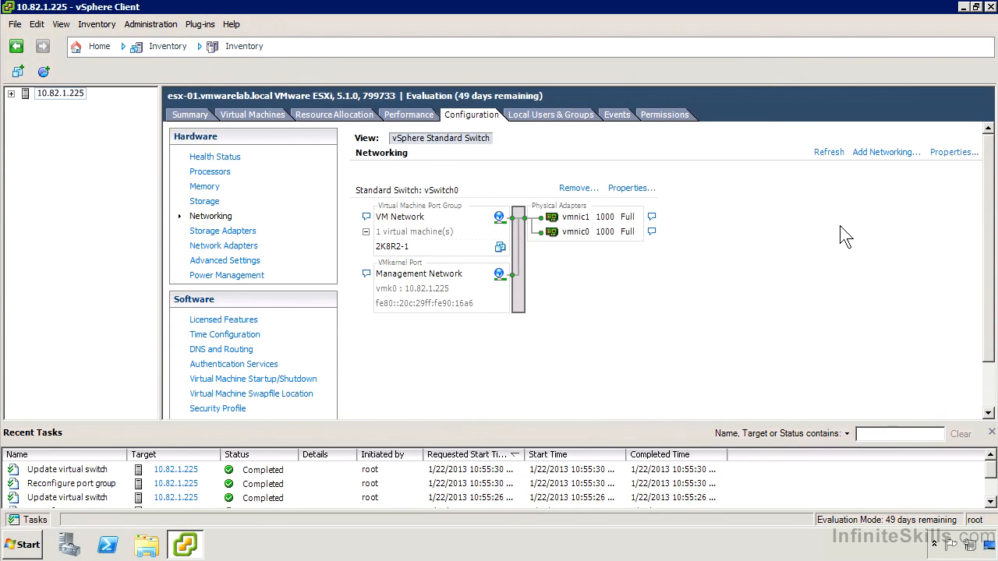
# - Create a standard switch for virtual machine traffic with adapters vmnic2 and vmnic3 and the network label "Corporate Visitor Centre Network"
pyautogui.click(881, 153)
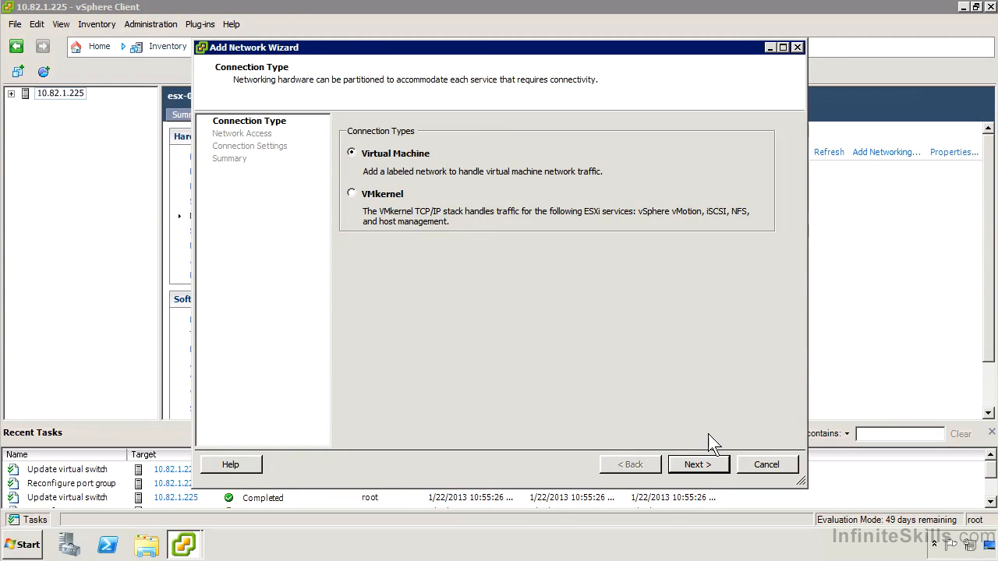
pyautogui.click(714, 462)
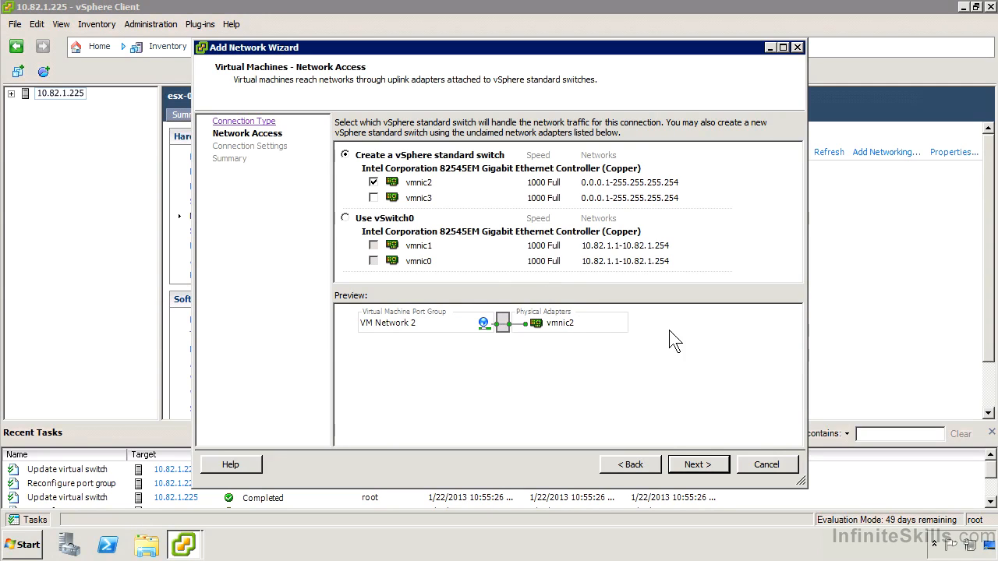
pyautogui.click(375, 198)
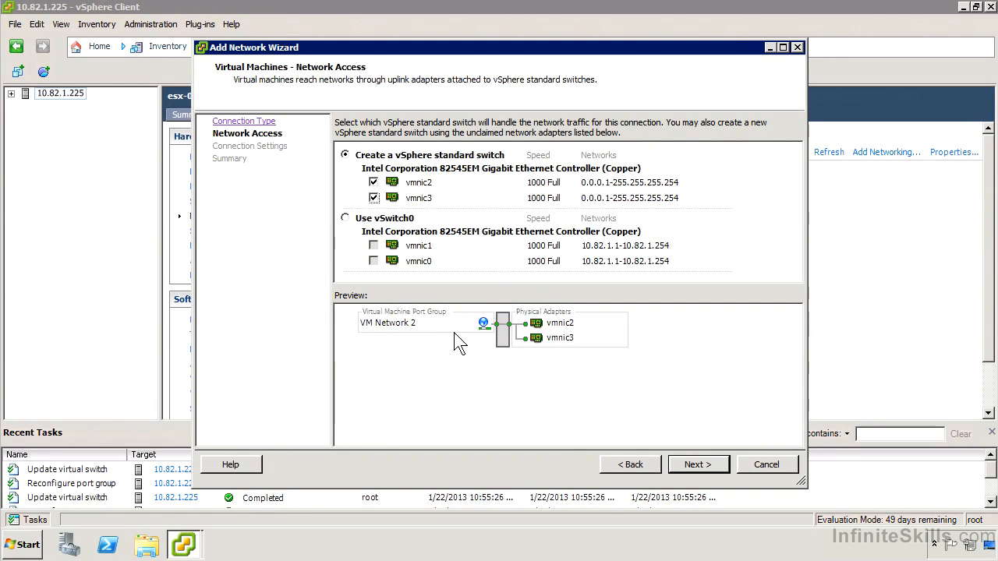
pyautogui.click(696, 464)
pyautogui.moveTo(549, 145); pyautogui.dragTo(427, 134)
pyautogui.write('Corporate Visitor Centre ')
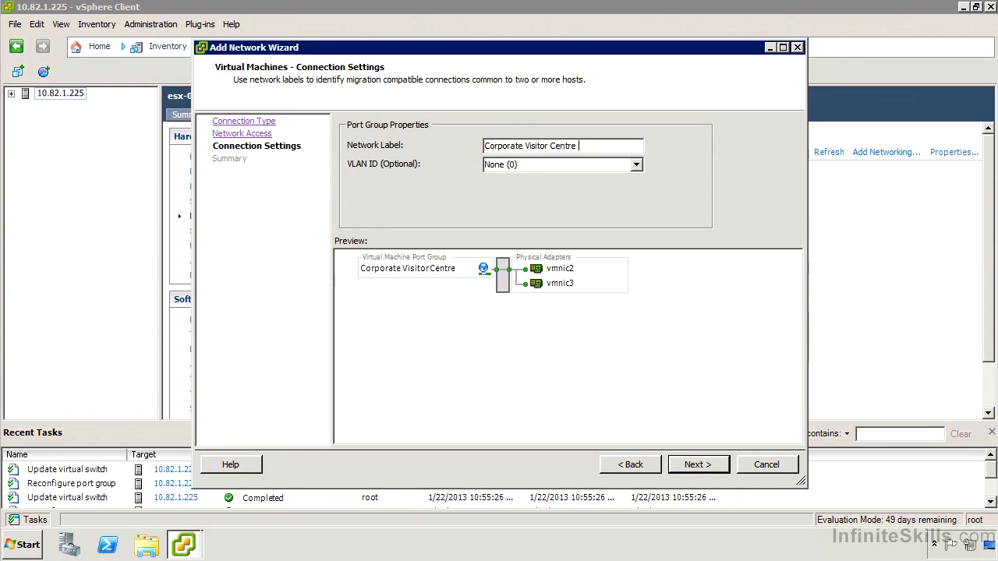
pyautogui.write('Network')
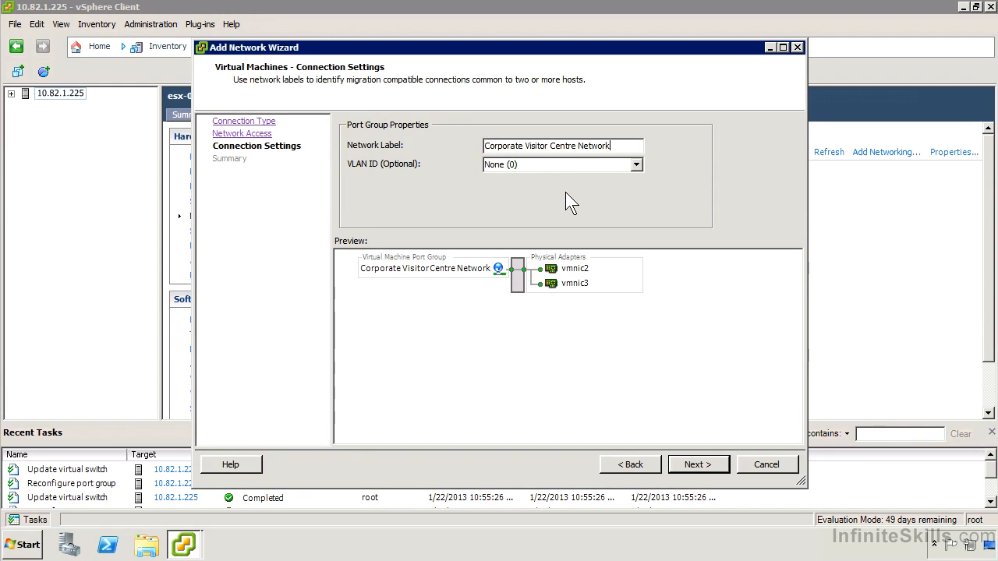
pyautogui.click(696, 464)
pyautogui.click(698, 466)
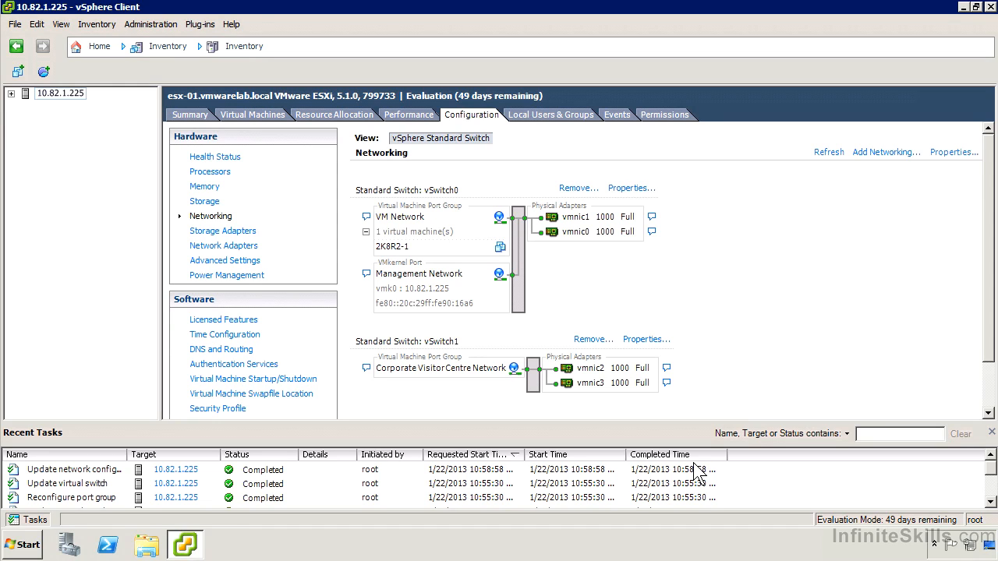
# - Delete the standard switch vSwitch1 that carries the Corporate Visitor Centre Network port group
pyautogui.click(592, 343)
pyautogui.click(566, 320)
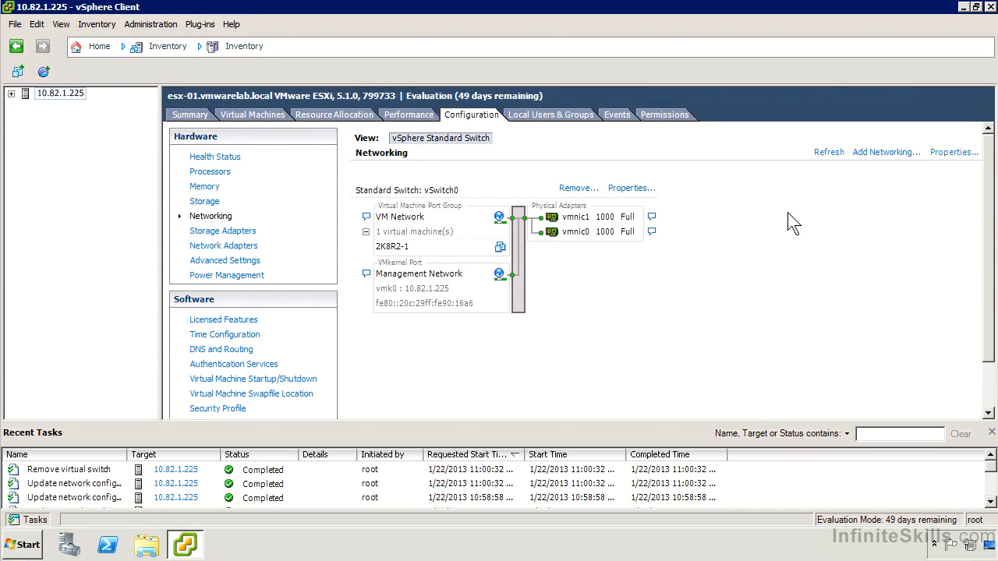
# - Begin adding a VMkernel connection on a new standard switch that uses adapters vmnic2 and vmnic3
pyautogui.click(885, 152)
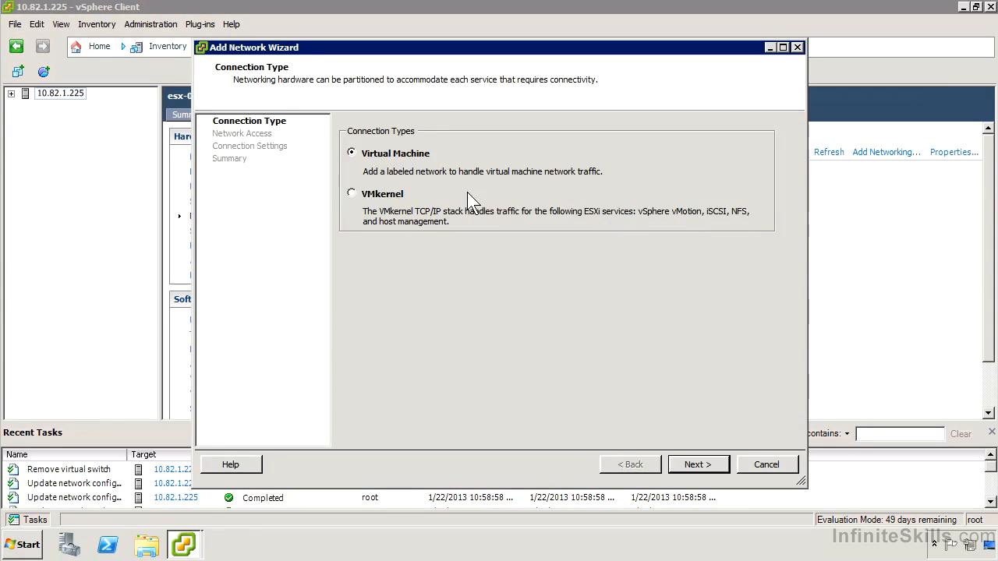
pyautogui.click(365, 186)
pyautogui.click(696, 463)
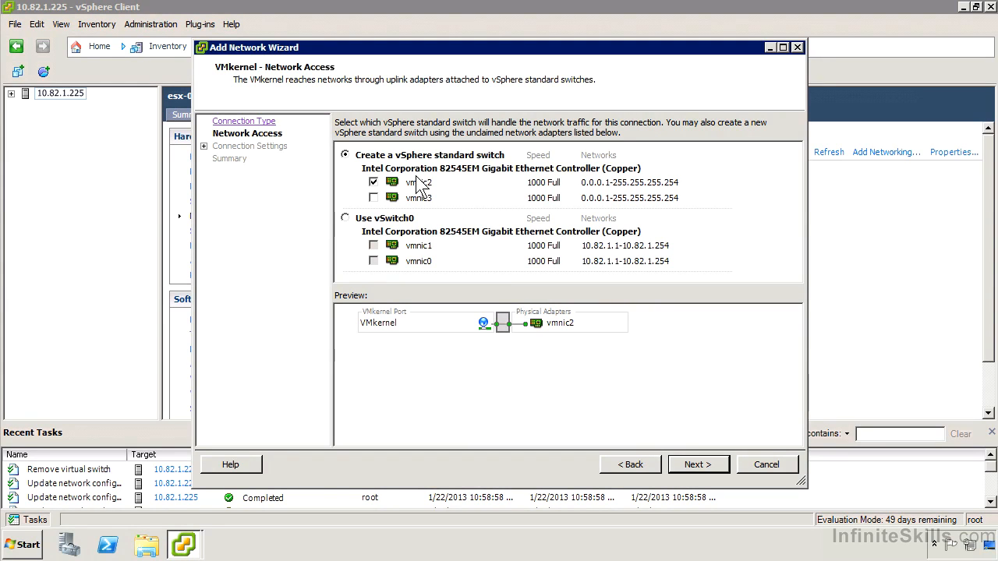
pyautogui.click(374, 198)
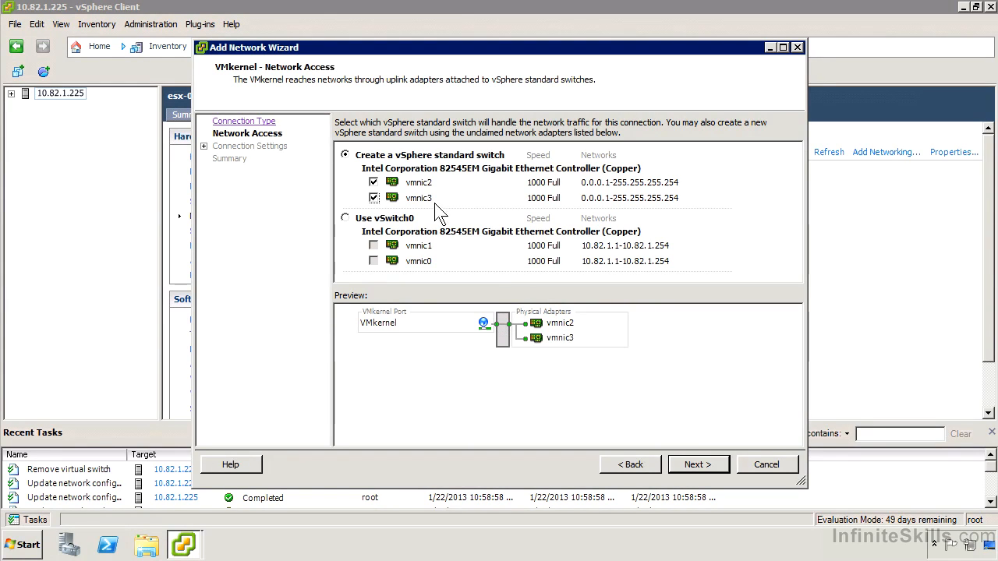
pyautogui.click(706, 468)
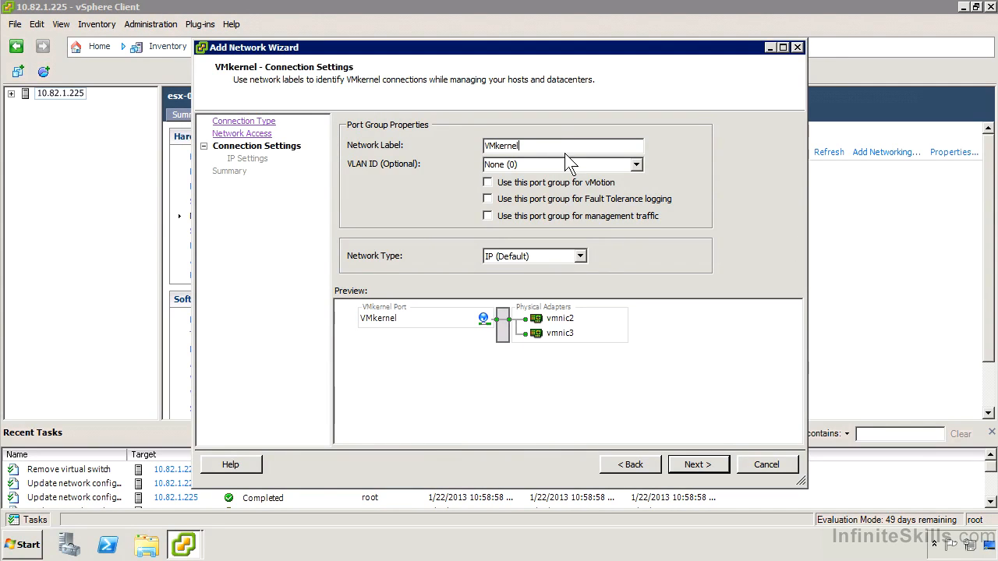
# - Label the port group "VMkernel - vMotion", enable it for vMotion and keep the network type IP (Default)
pyautogui.write('- vMotion')
pyautogui.click(484, 183)
pyautogui.click(580, 256)
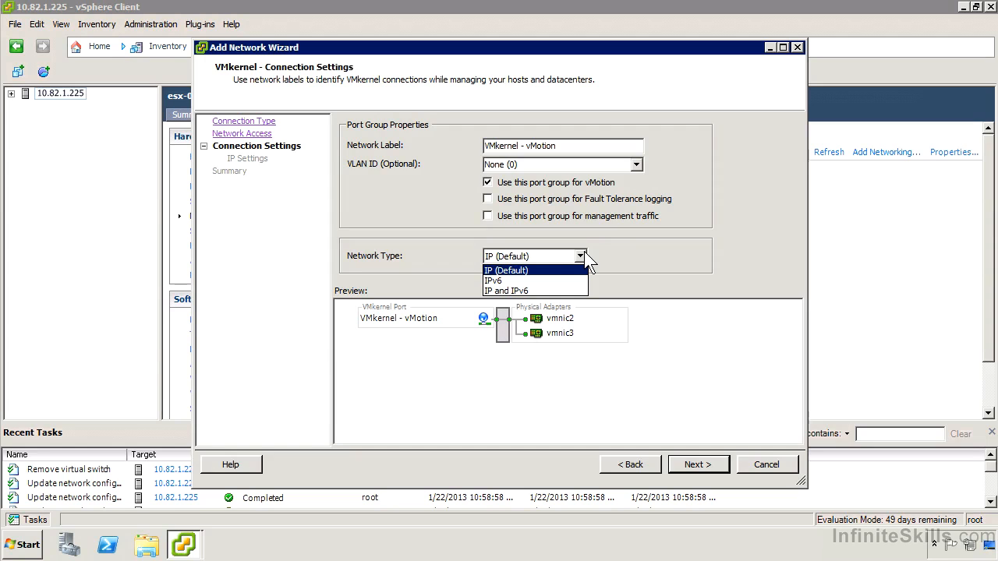
pyautogui.click(582, 255)
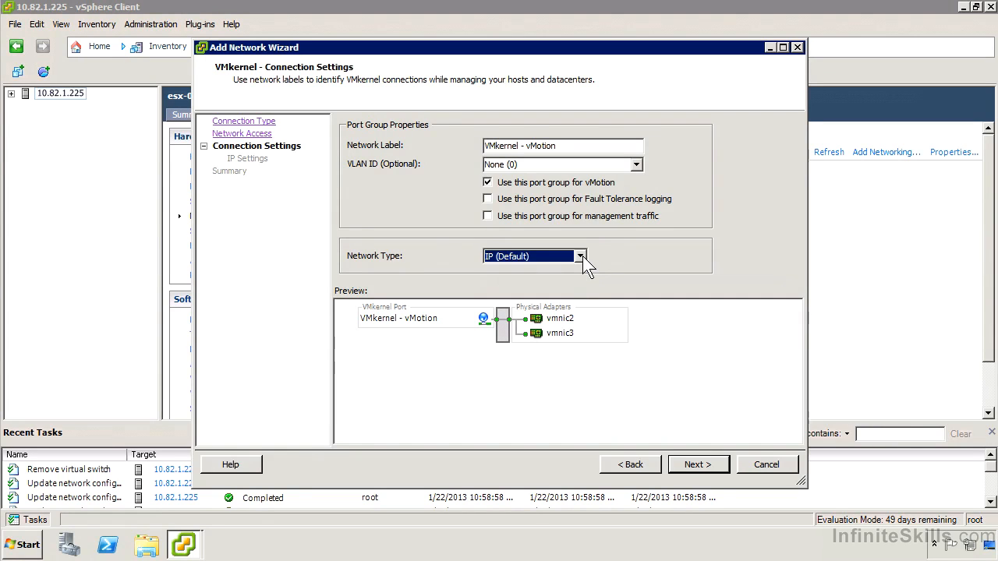
pyautogui.click(698, 464)
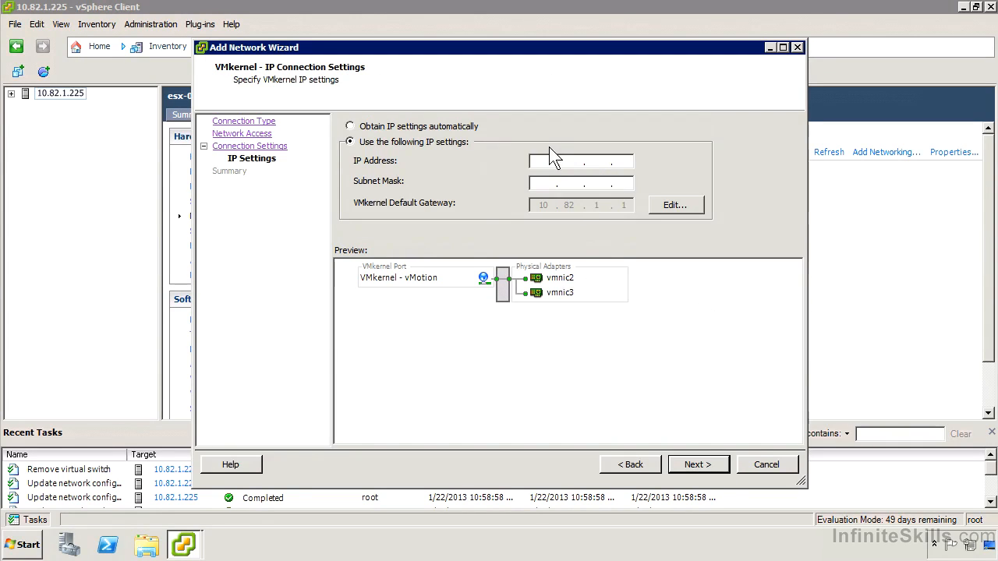
# - Give the VMkernel port the IP address 1.1.1.1 with subnet mask 255.255.255.0 and finish creating the switch
pyautogui.write('1.1.1.1')
pyautogui.press('Tab')
pyautogui.write('255.255.255.0')
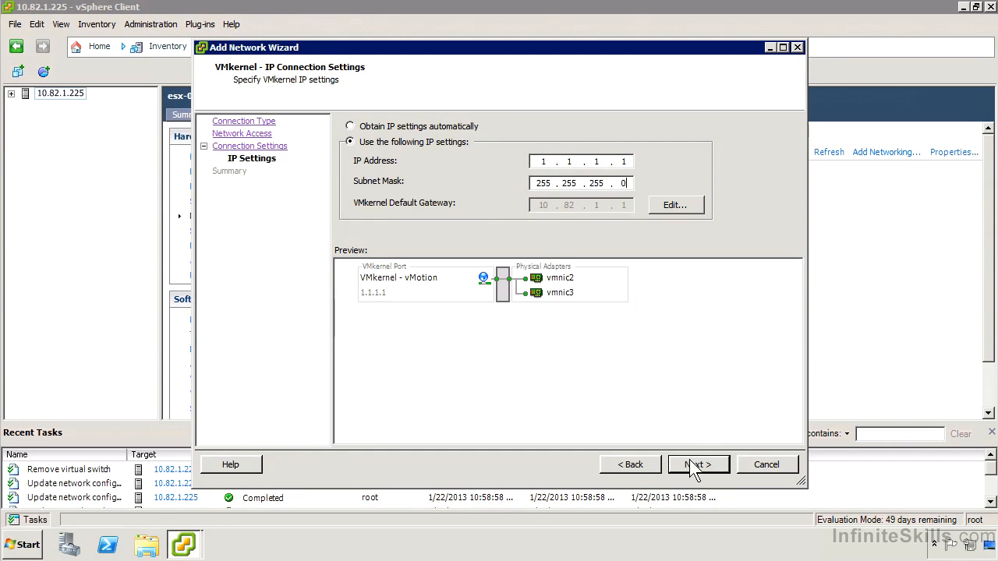
pyautogui.click(696, 465)
pyautogui.click(687, 466)
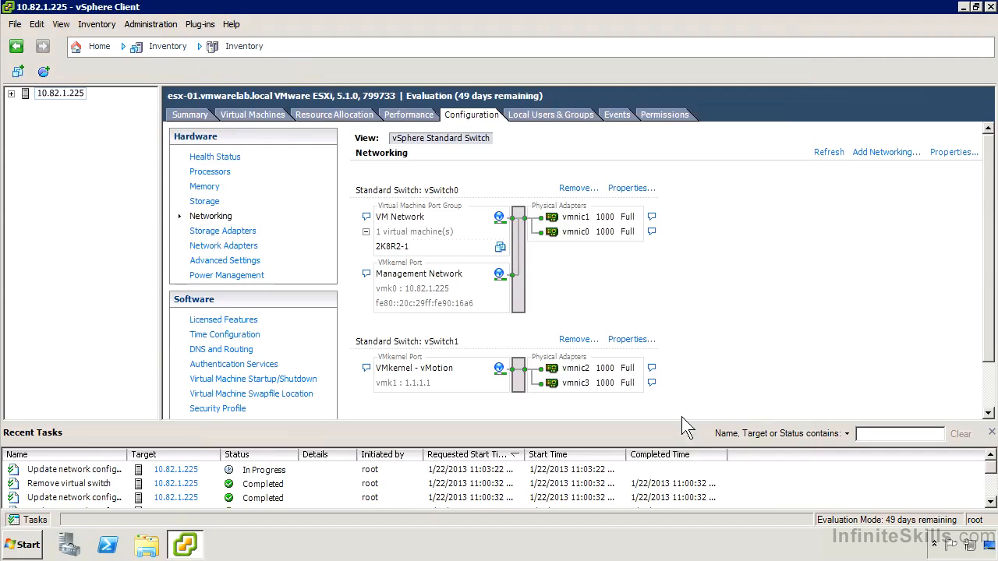
# - Open the properties of the standard switch vSwitch0
pyautogui.scroll(-2, 791, 320)
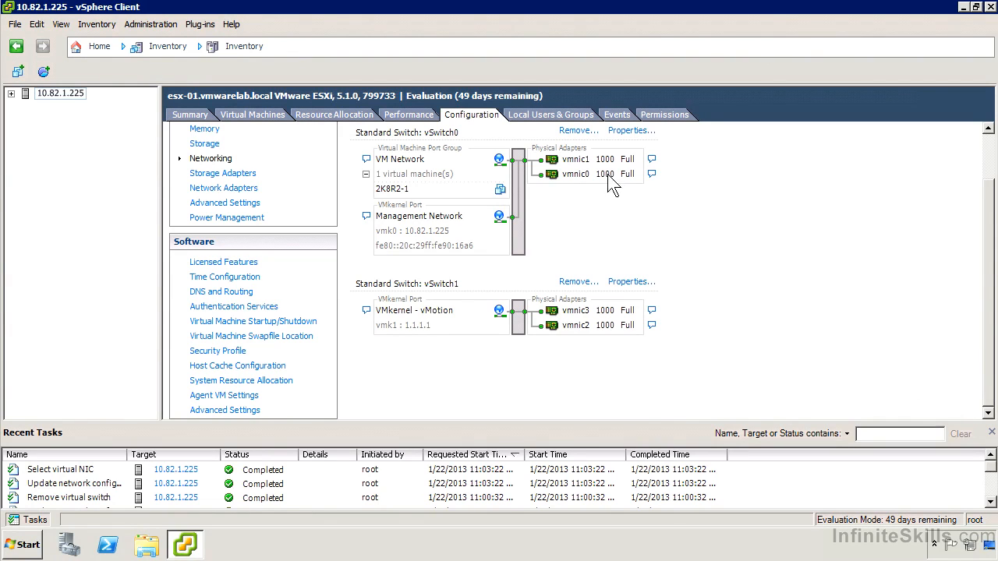
pyautogui.click(620, 130)
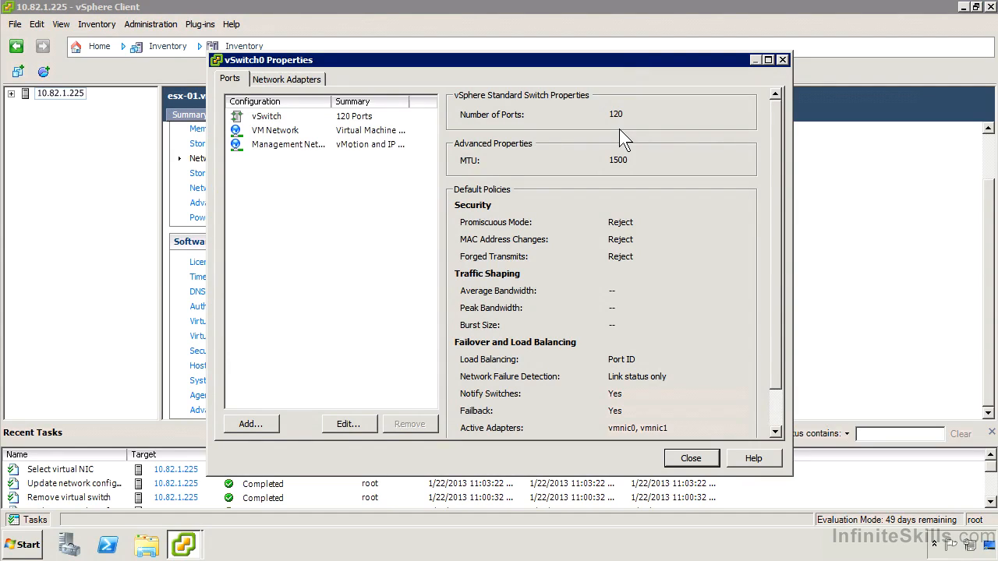